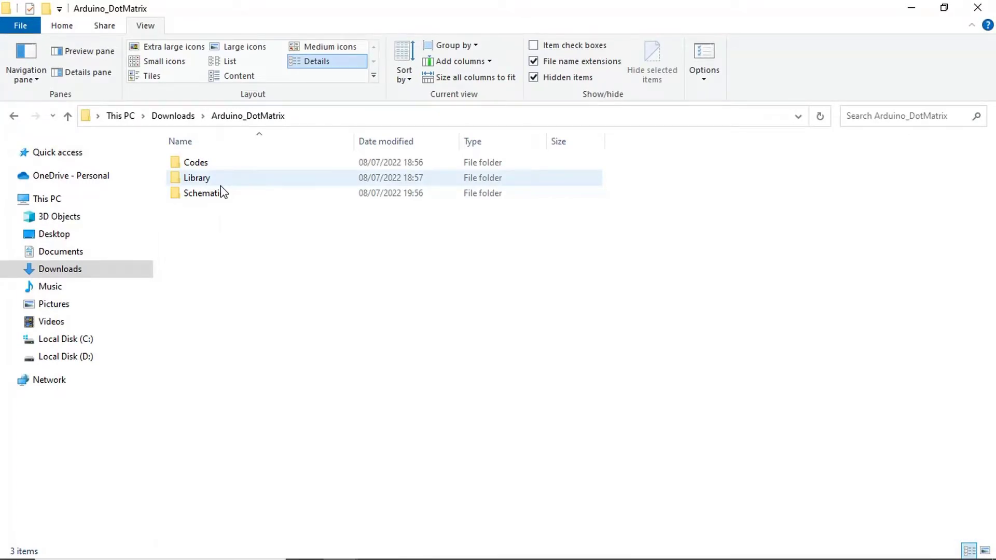
View the Arduino and ESP breadboard wiring images in the Schematic folder, then close the viewer
double_click(215, 192)
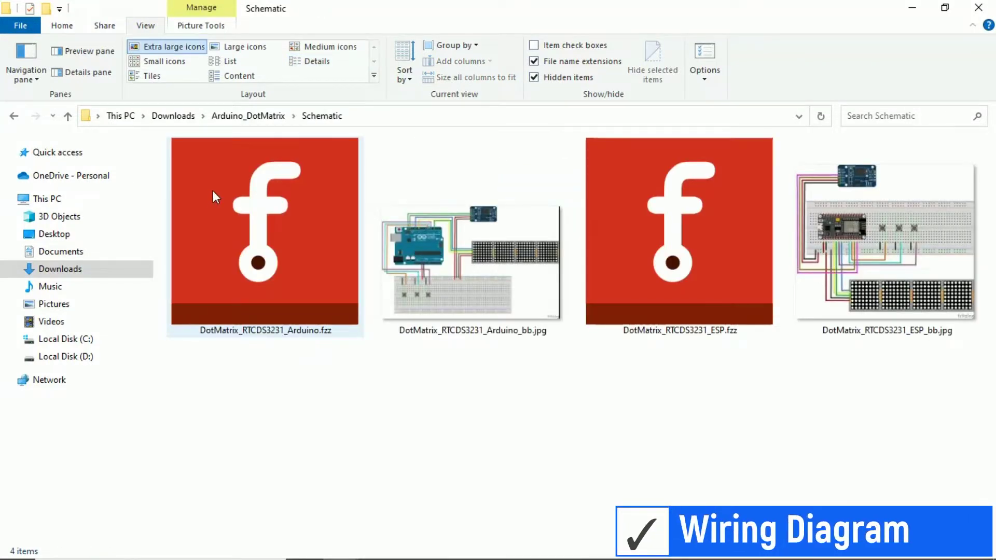
double_click(470, 296)
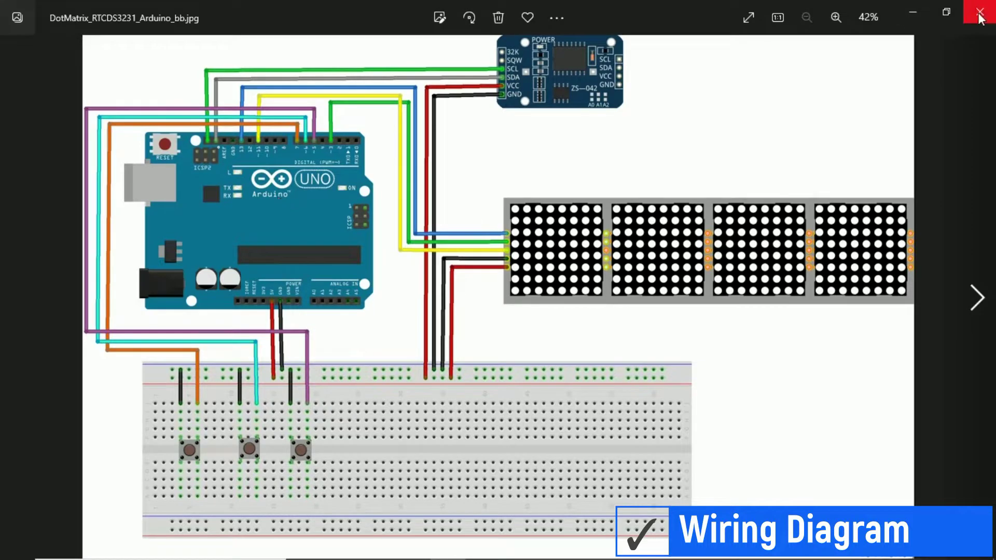
click(977, 298)
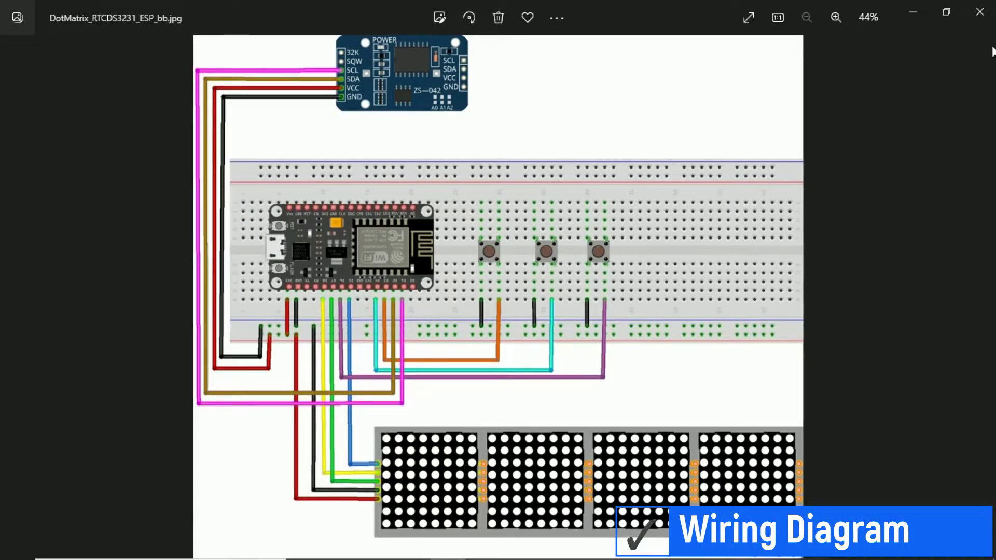
click(978, 11)
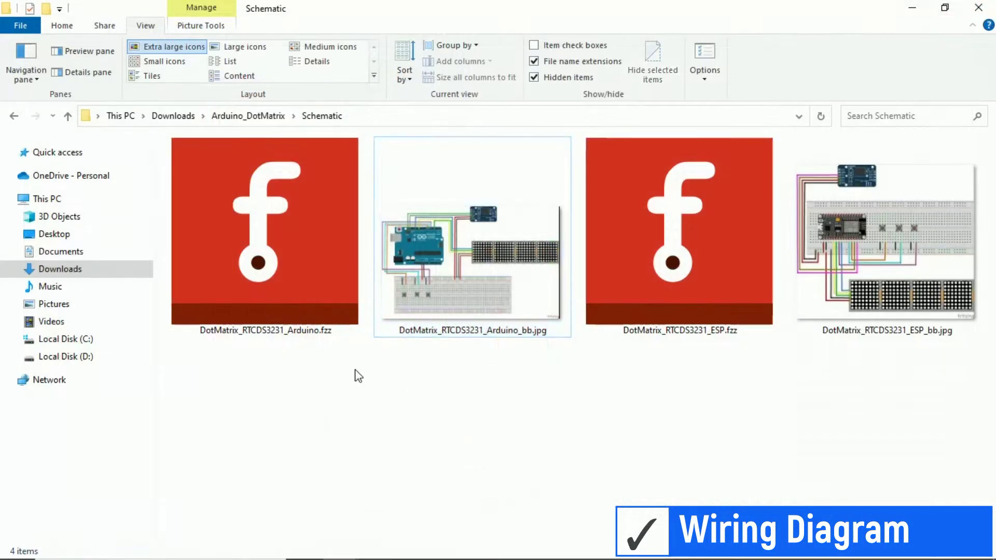
double_click(308, 296)
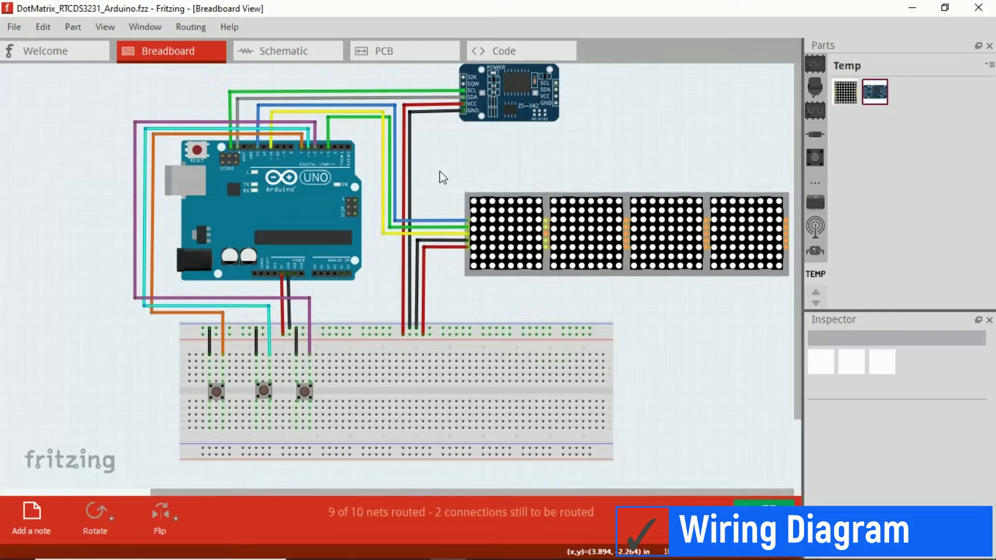
click(978, 7)
double_click(718, 219)
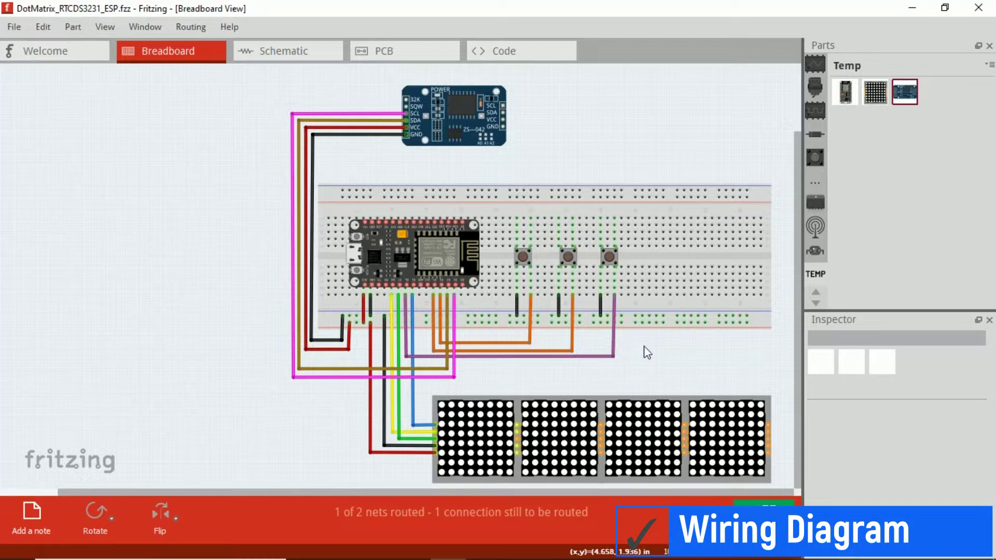
click(981, 10)
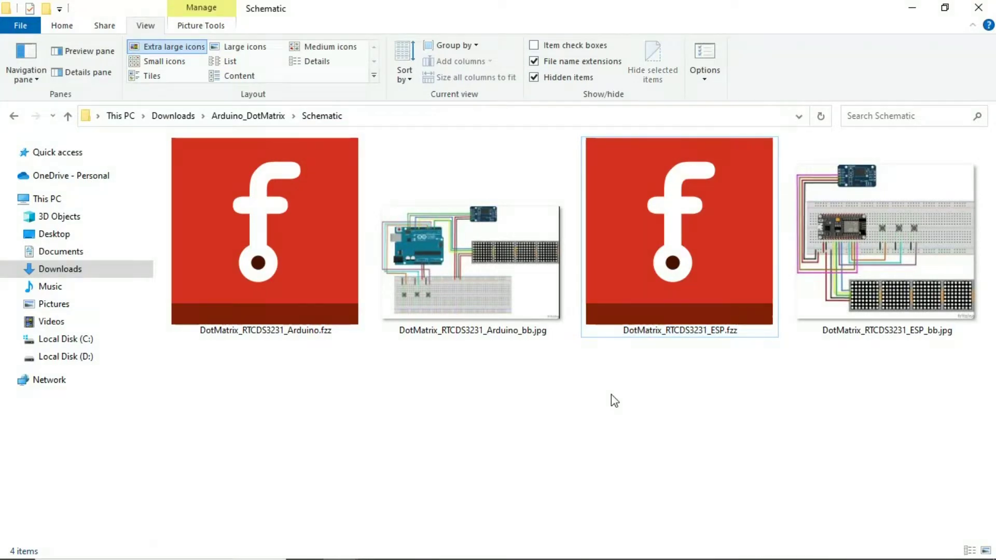
Open the Library folder and look over the MD_MAX72XX and ds3231 libraries
click(316, 274)
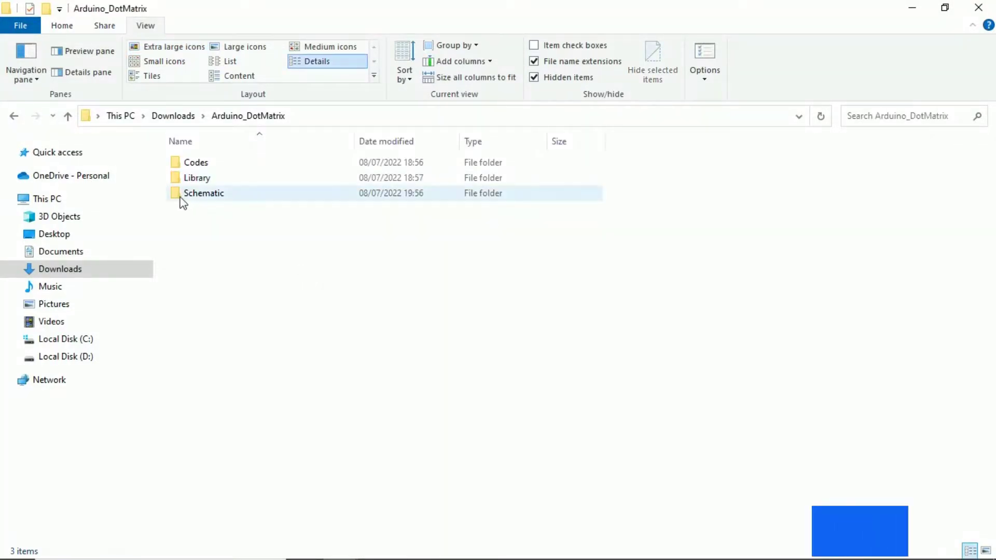
double_click(187, 178)
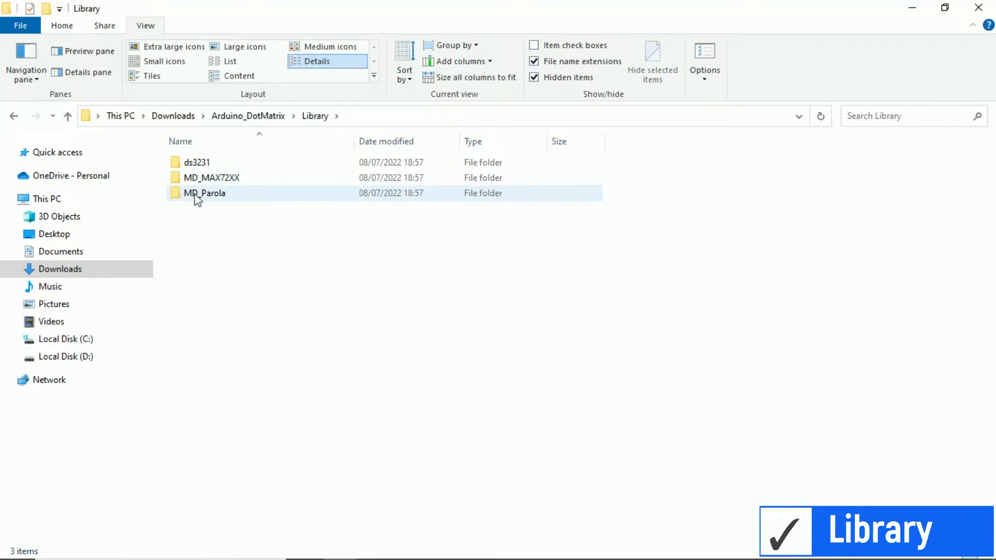
click(195, 195)
click(195, 163)
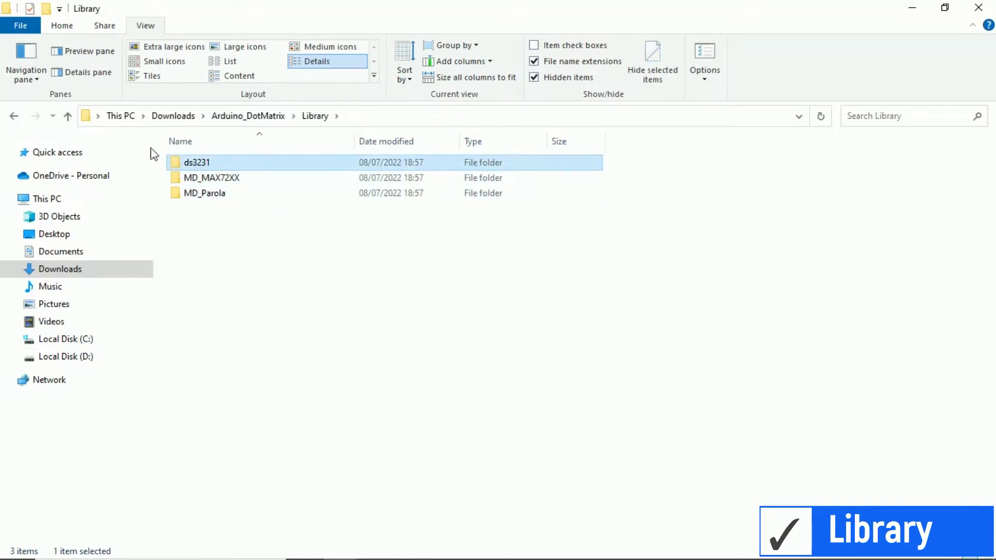
Go back to the project folder and open Codes, then Static_Run_Clock
click(71, 121)
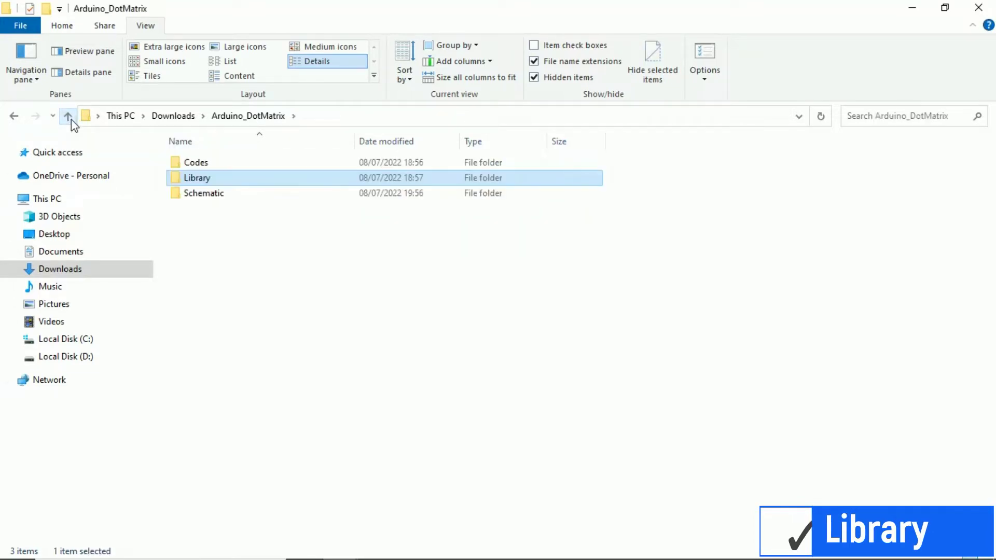
double_click(188, 167)
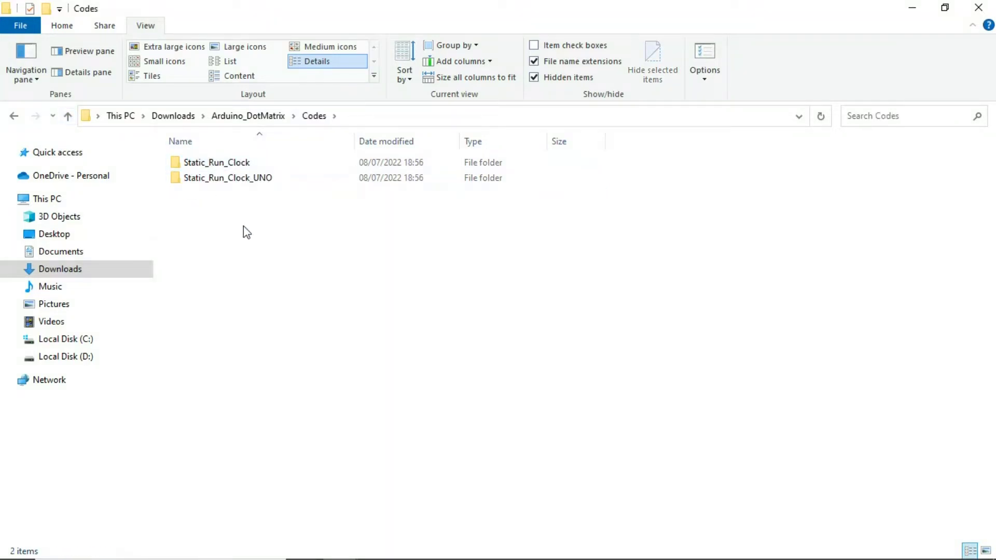
double_click(238, 169)
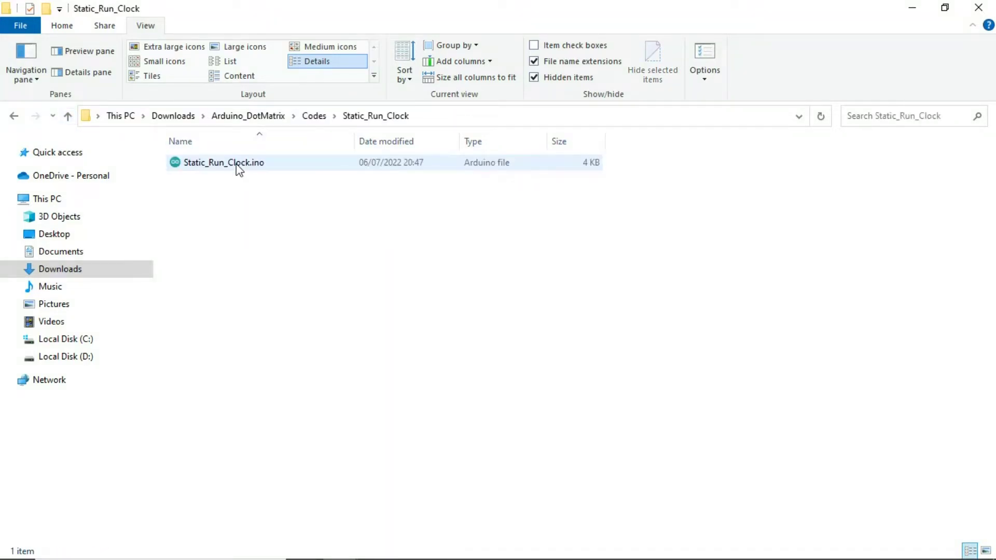
Review the Static_Run_Clock.ino ESP8266 sketch, close it, and return to Codes
double_click(238, 169)
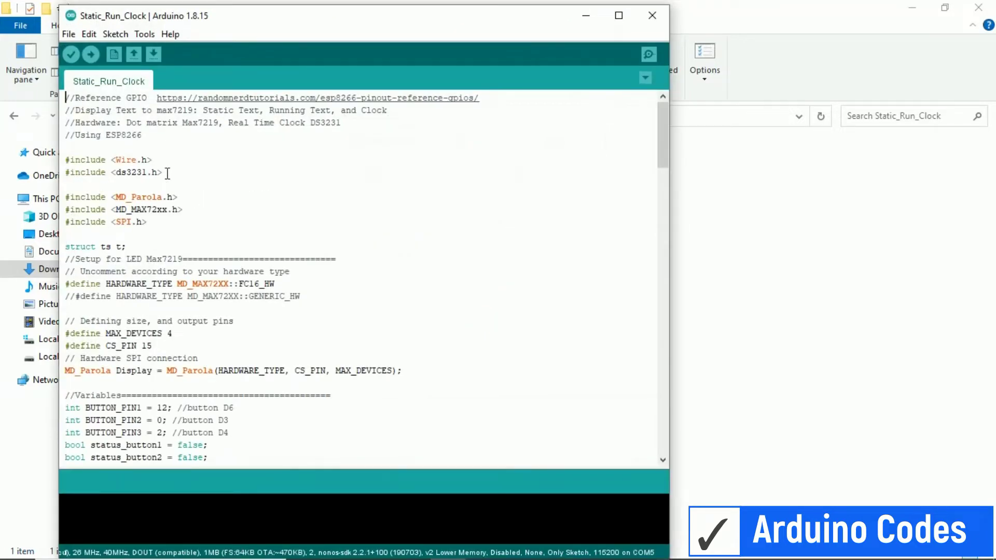
scroll(170, 153, down, 3)
scroll(267, 260, down, 1)
scroll(278, 271, down, 6)
scroll(278, 272, down, 1)
scroll(279, 271, down, 10)
scroll(279, 272, down, 7)
scroll(278, 272, down, 7)
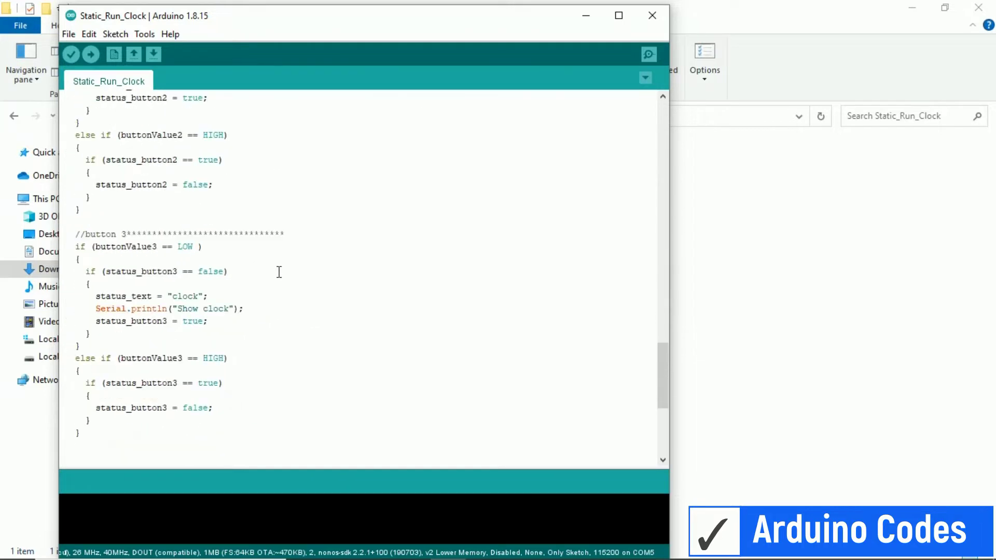
scroll(279, 272, down, 7)
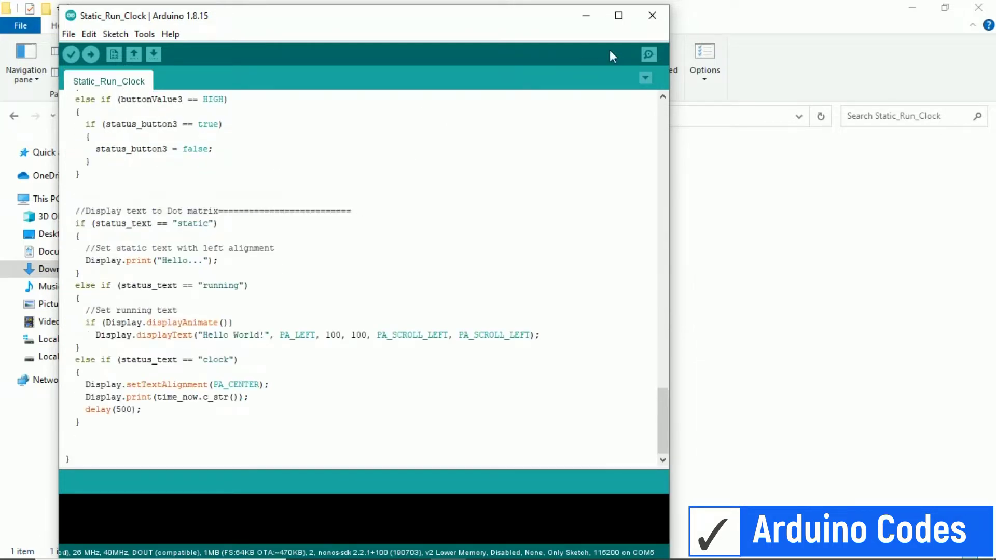
click(652, 15)
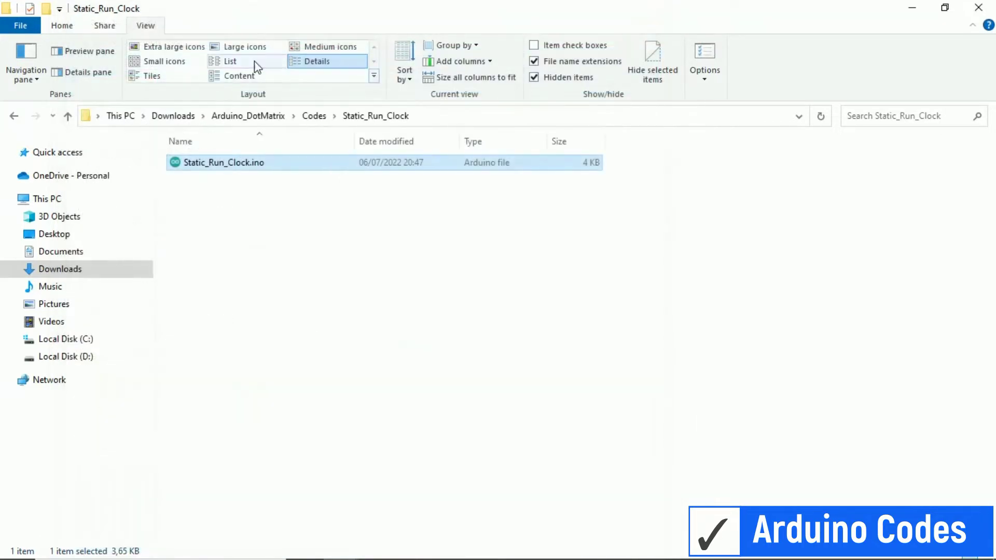
click(68, 116)
Review Static_Run_Clock_UNO.ino, close it, and go up two levels to Arduino_DotMatrix
click(221, 181)
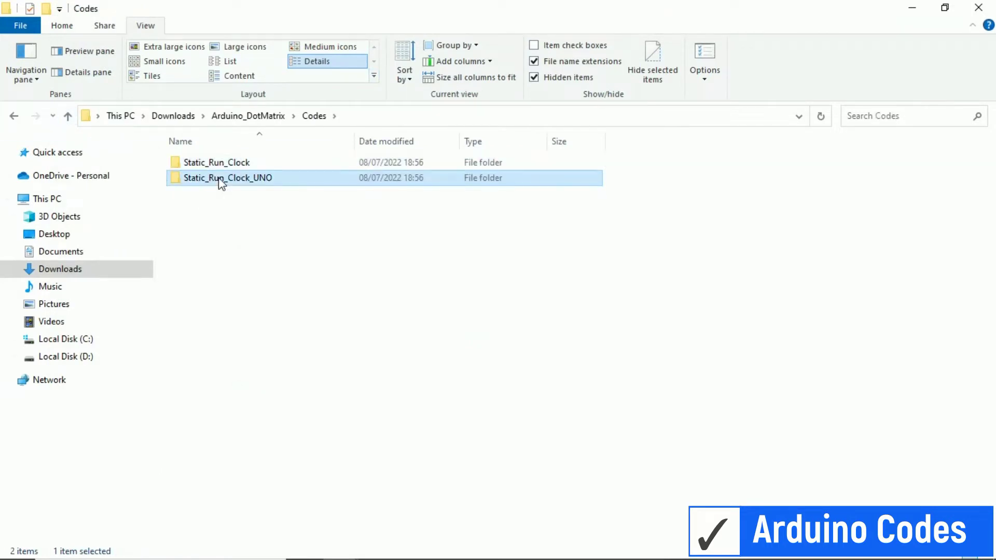
double_click(221, 180)
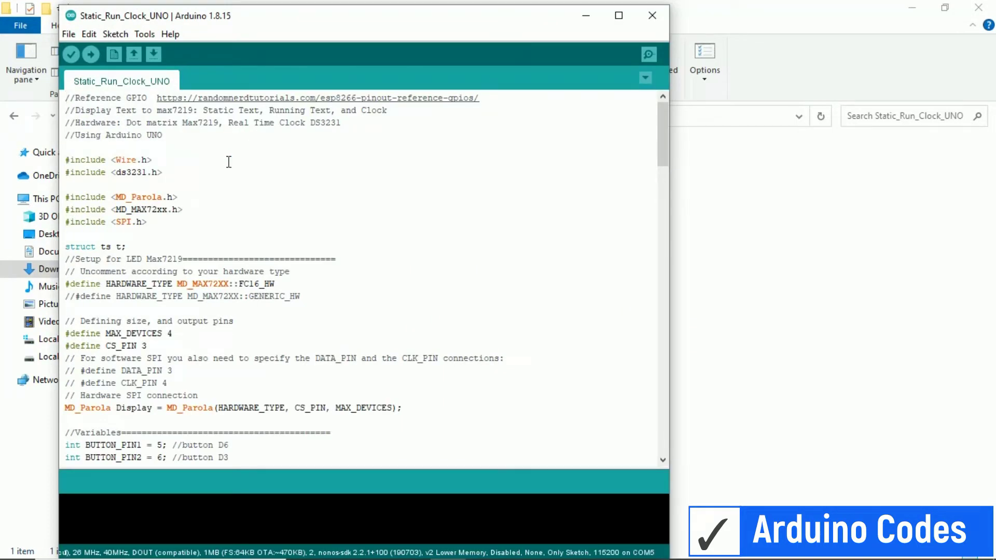
scroll(229, 160, down, 4)
scroll(230, 161, down, 6)
scroll(229, 161, down, 6)
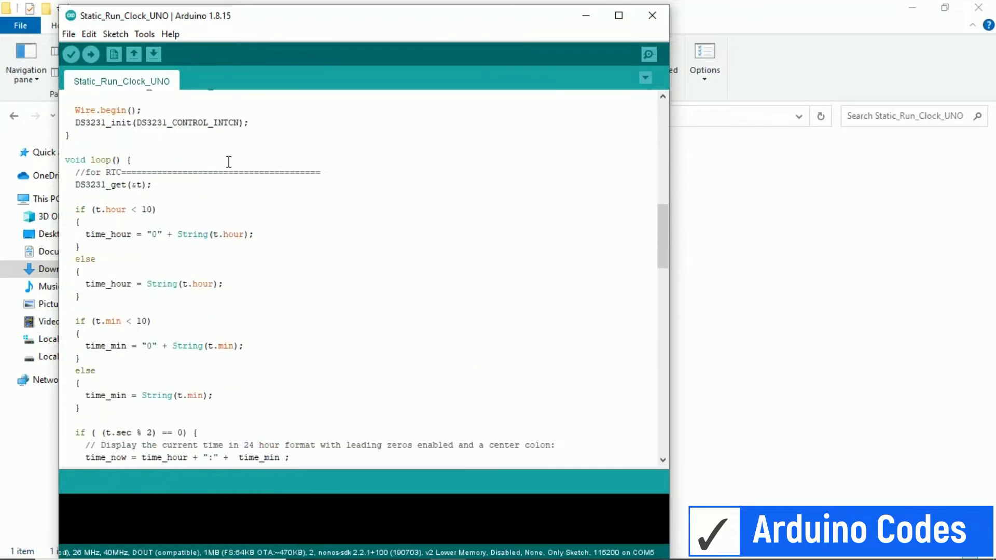
scroll(229, 161, down, 5)
scroll(228, 160, down, 8)
scroll(229, 160, down, 5)
scroll(229, 161, down, 5)
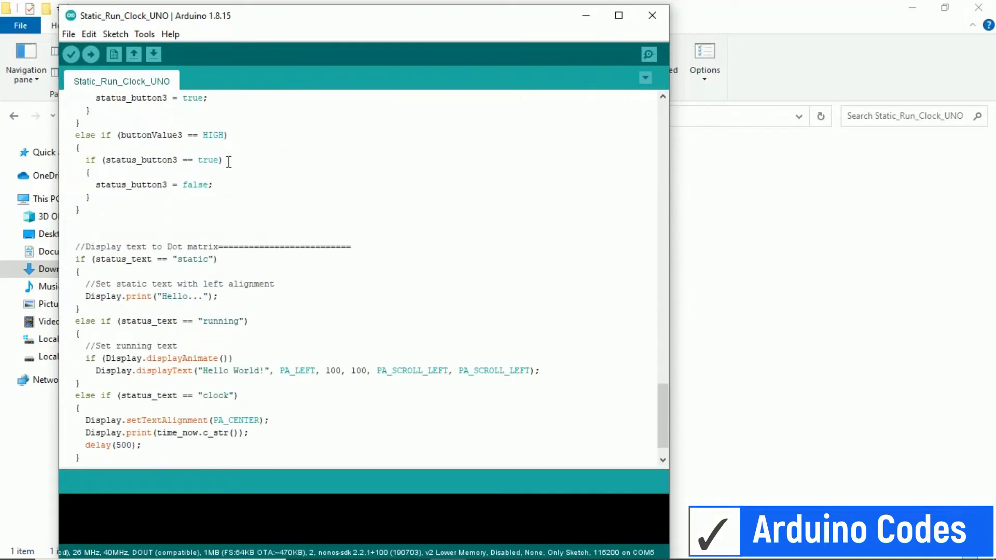
scroll(229, 161, down, 3)
click(652, 15)
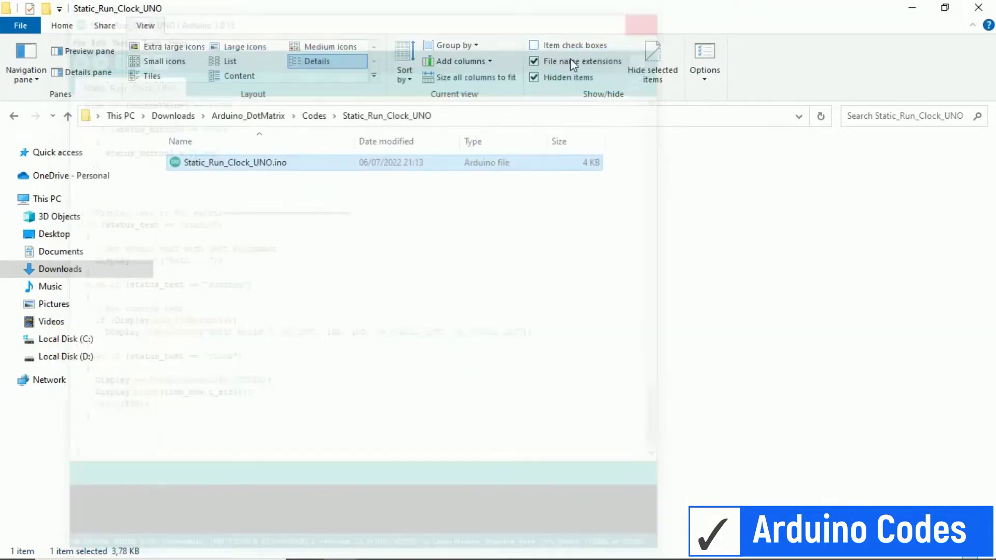
click(67, 116)
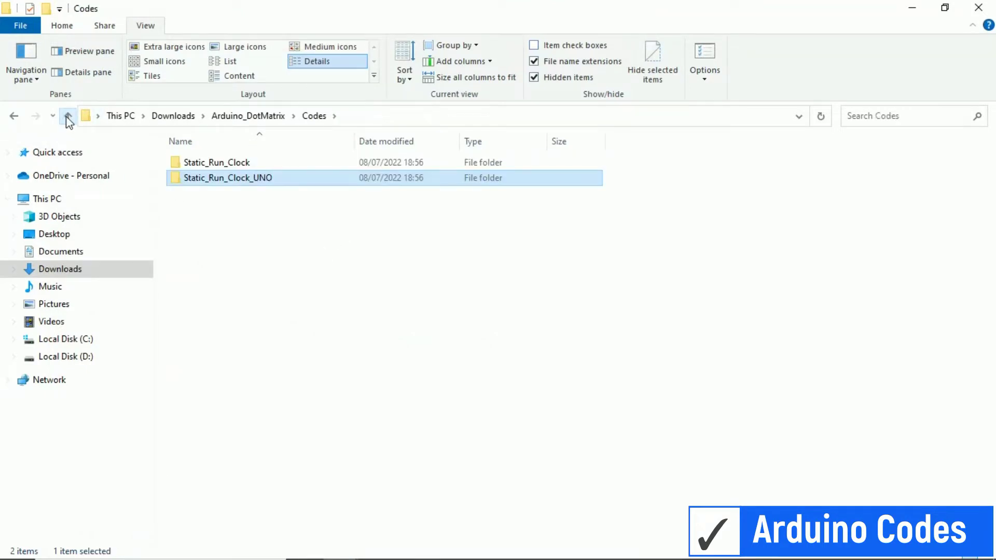
click(67, 115)
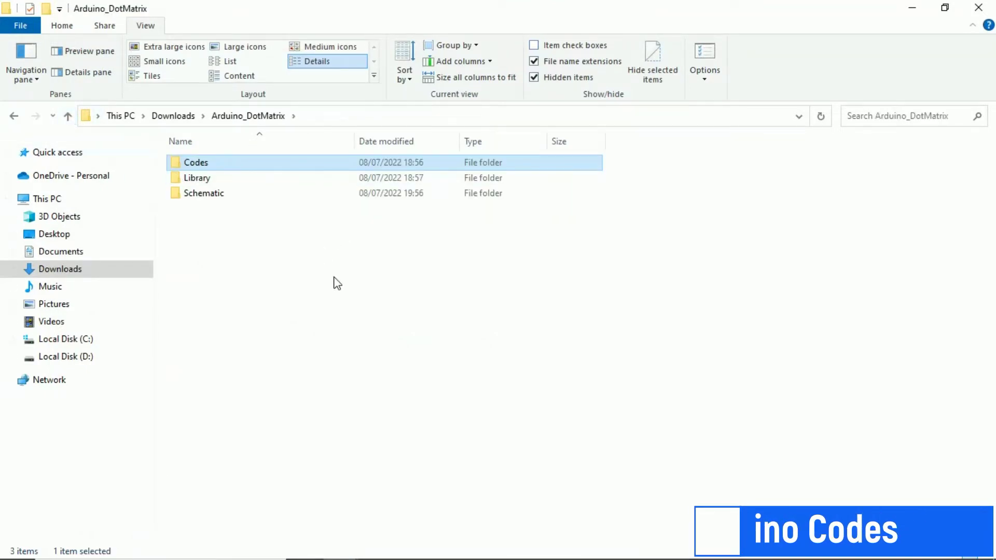